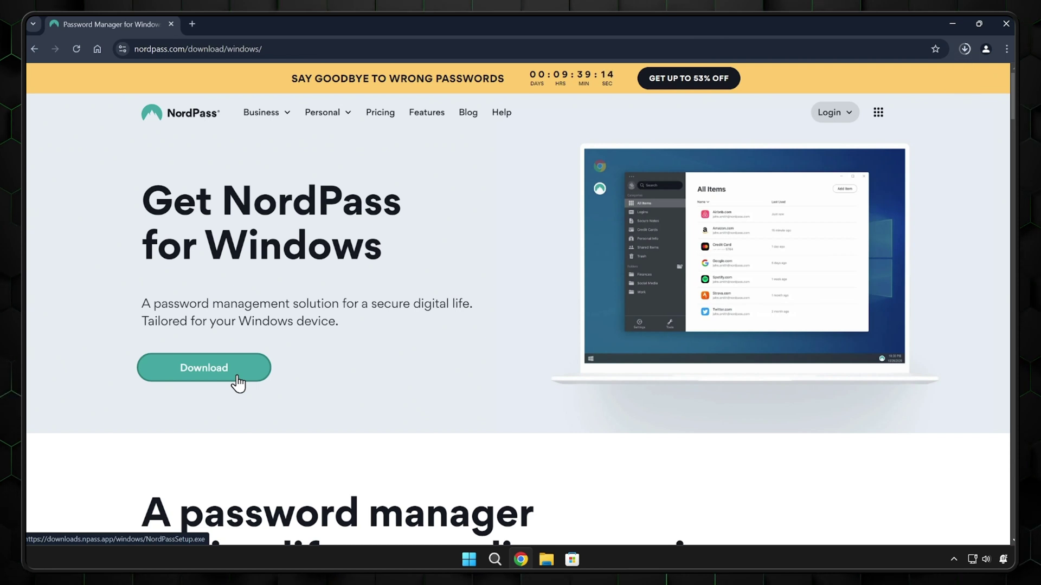
- Check the finished NordPassSetup download in Chrome, then minimize the browser to reach the desktop
click(964, 48)
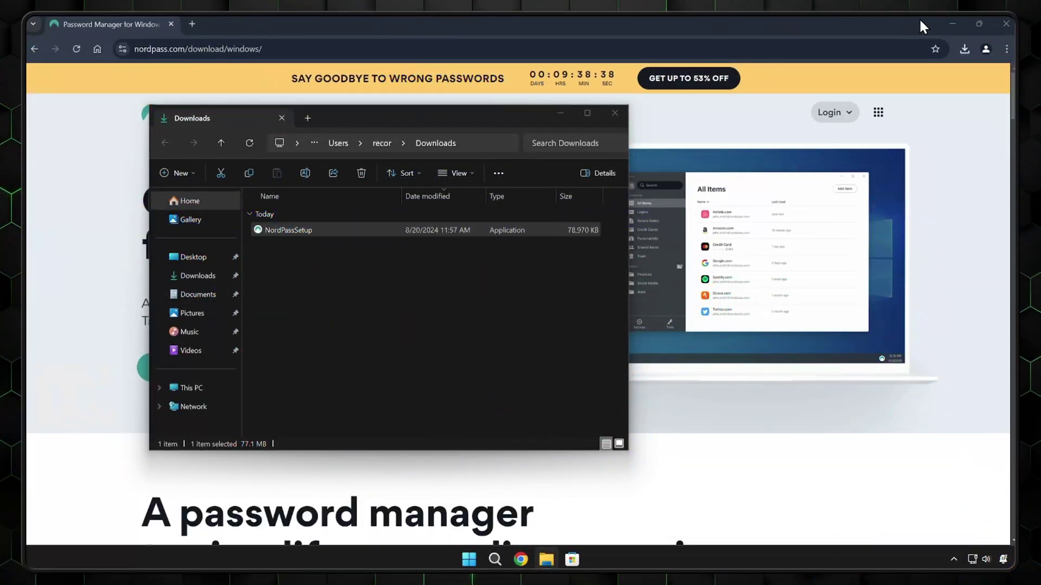
click(952, 23)
- Minimize the Downloads file window to clear the desktop for the NordPass setup
click(561, 113)
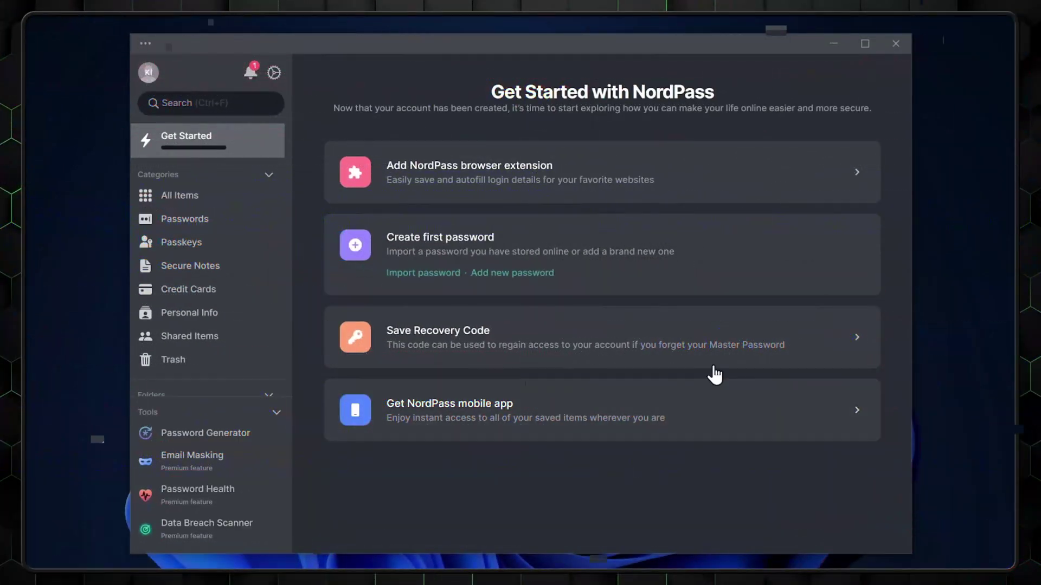
- Reveal the new NordPass account's recovery code
click(714, 369)
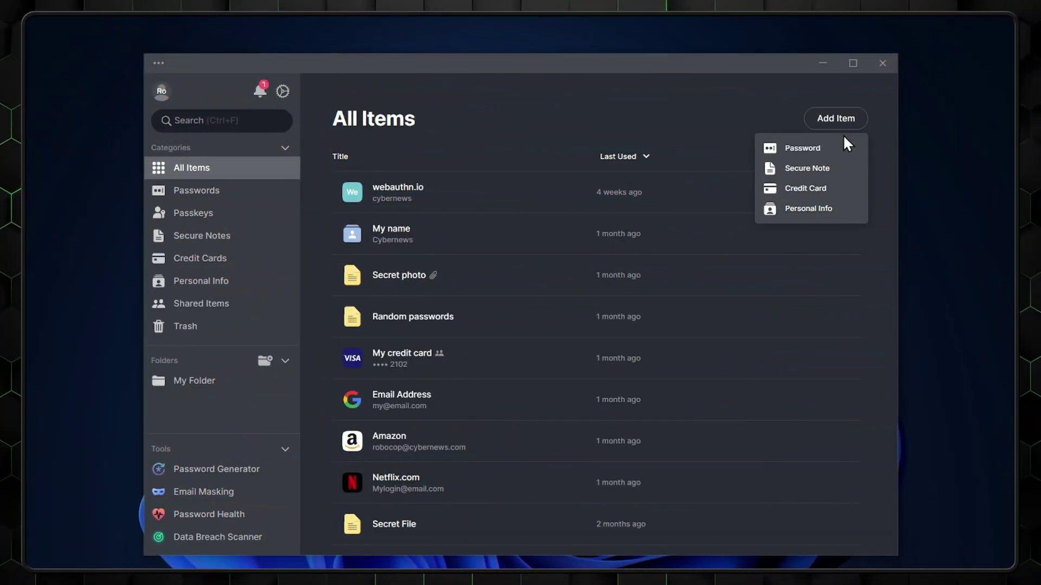
- Create a 'Facebook' password item with the account email and a pasted strong password, and save it
click(802, 148)
text(Facebook)
key(Tab)
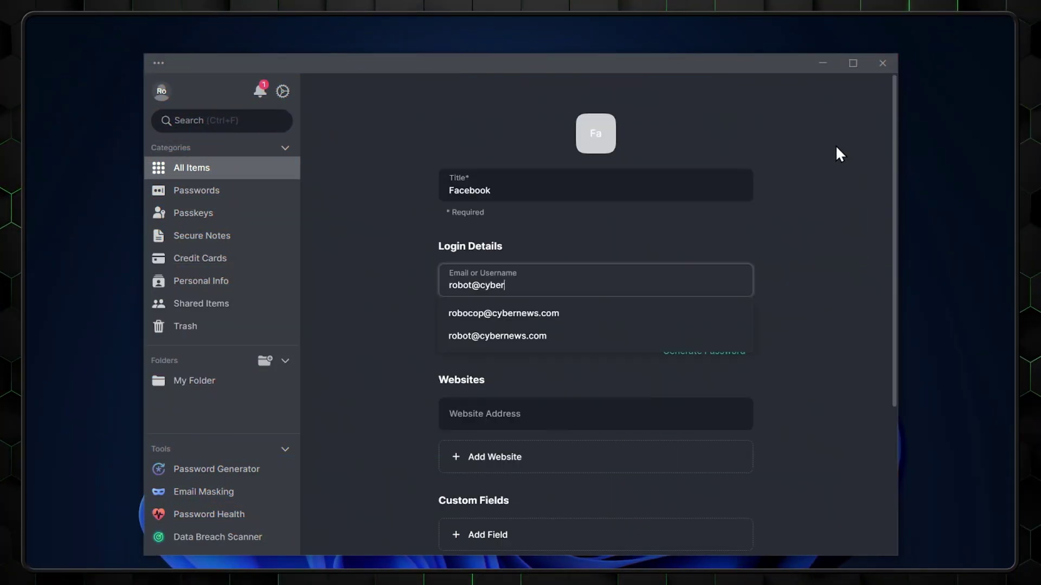
key(Tab)
key(ctrl+v)
scroll(822, 308, down, 5)
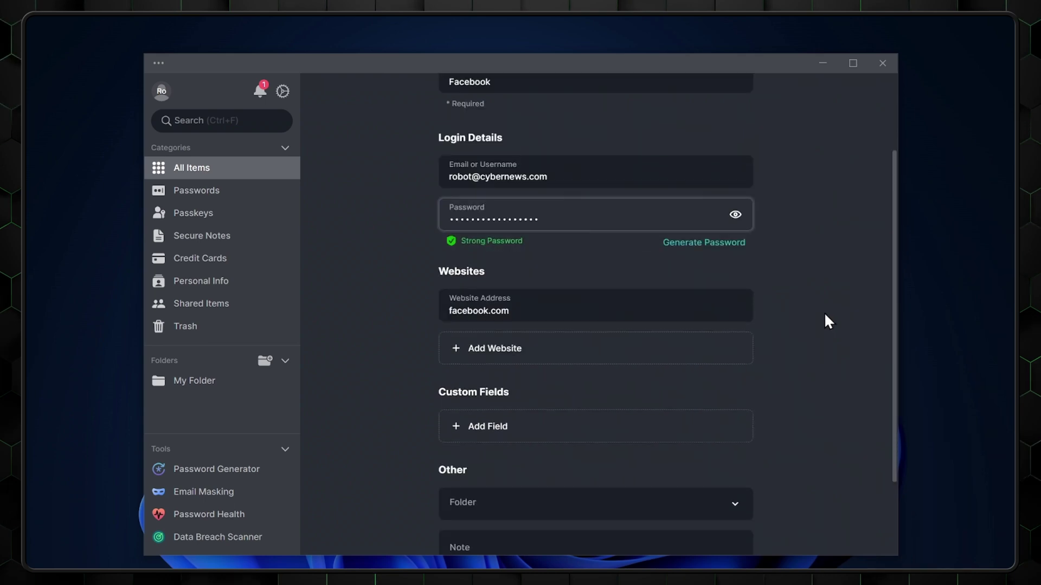
scroll(829, 325, down, 1)
click(468, 501)
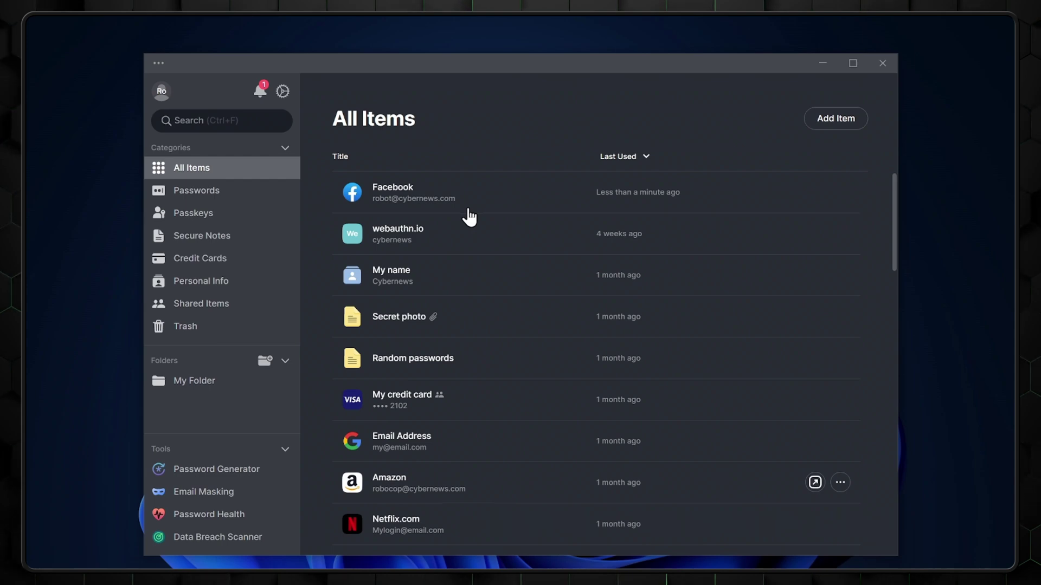
- Use the Facebook item's details on Facebook's login page, then open the NordPass Chrome extension page
click(468, 210)
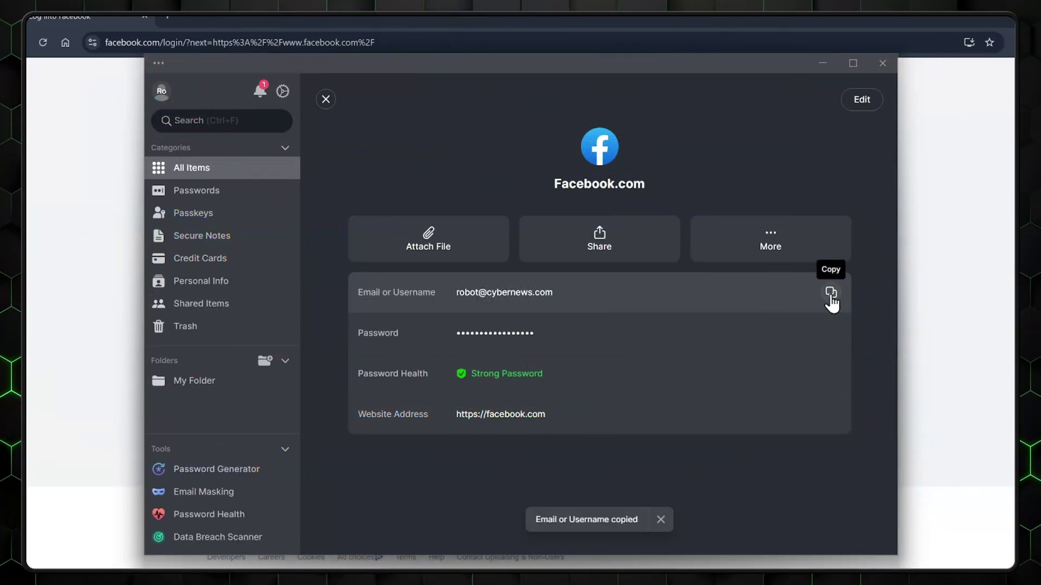
click(934, 294)
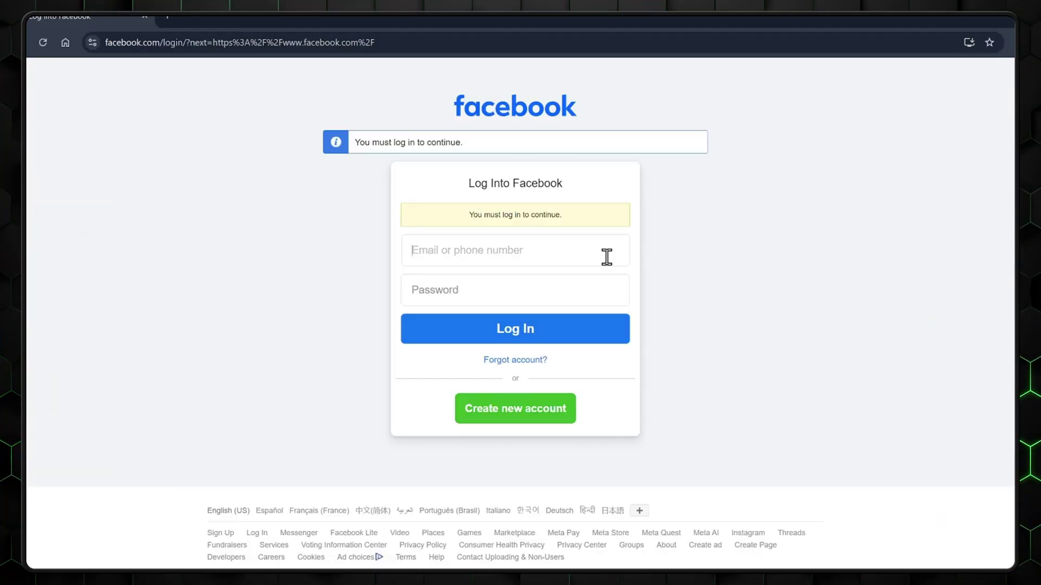
key(alt+Tab)
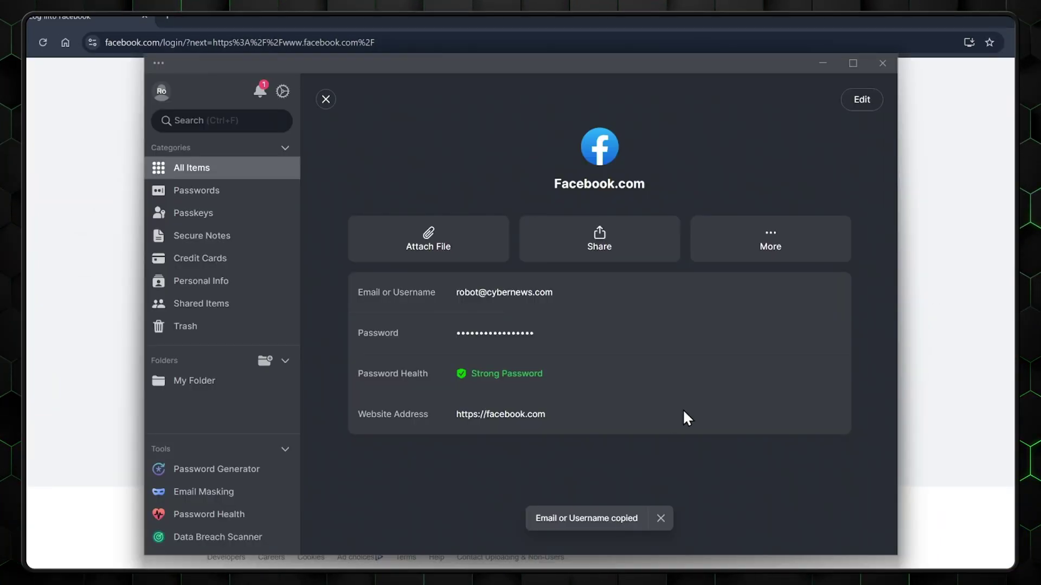
click(919, 331)
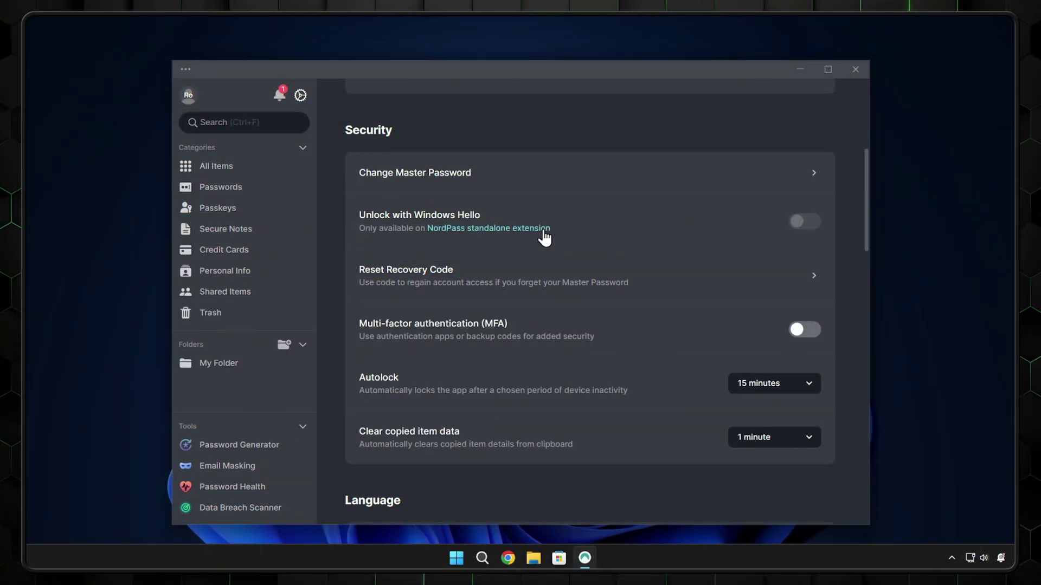
click(542, 232)
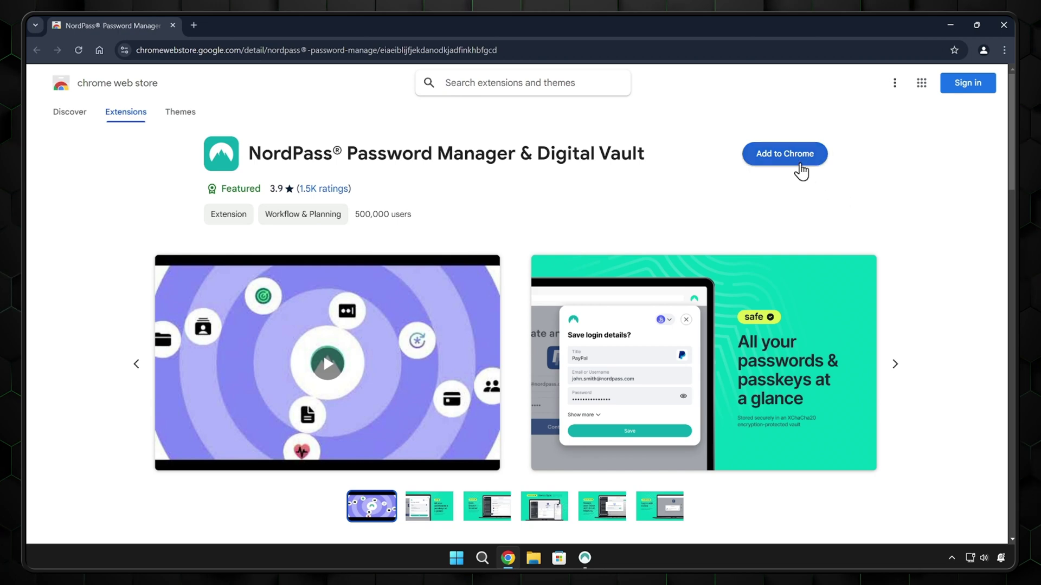
click(800, 165)
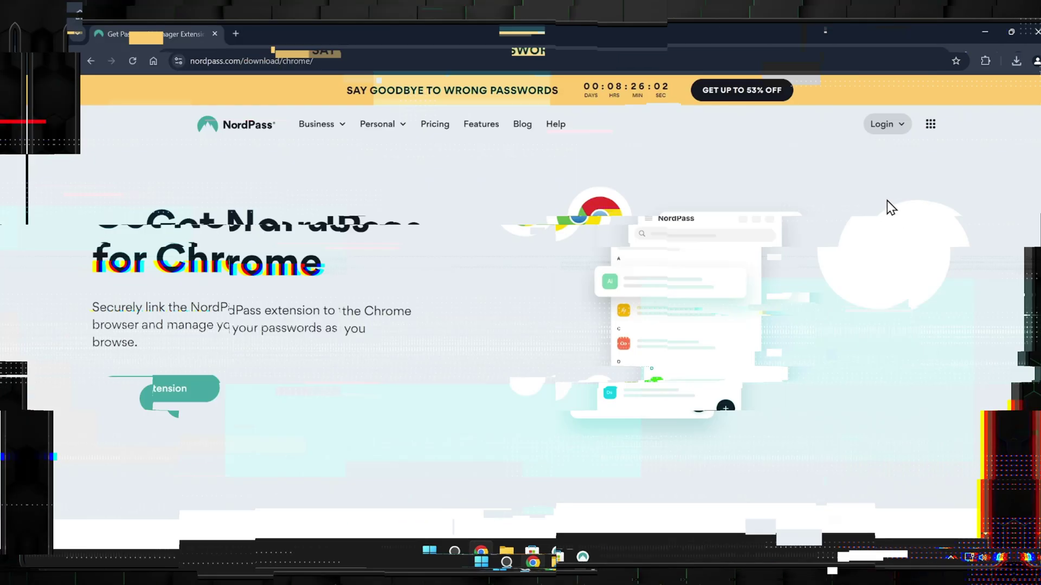
- Pin the newly added NordPass extension to Chrome's toolbar and close the extensions list
scroll(845, 198, down, 4)
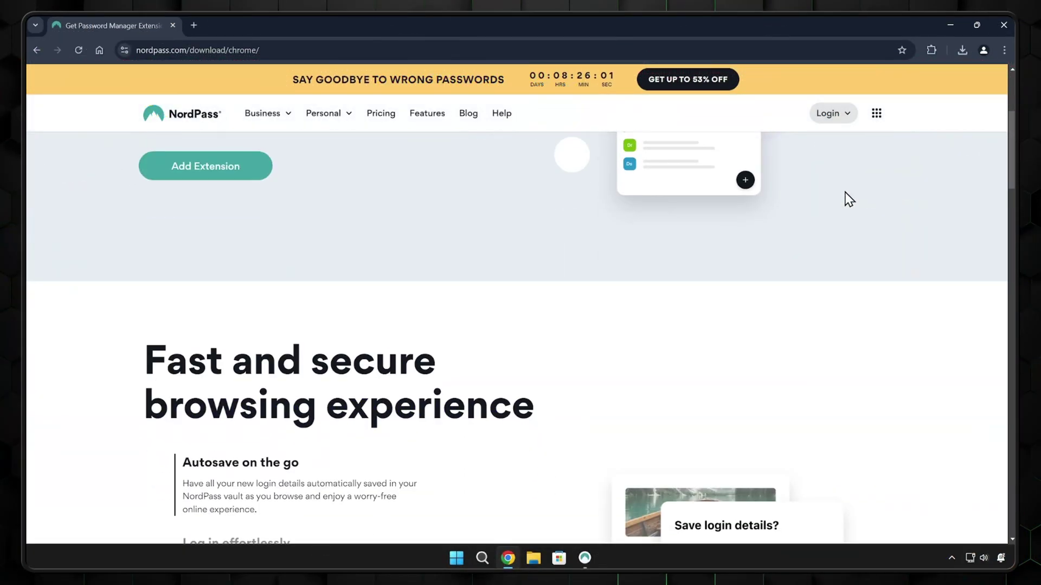
scroll(849, 199, down, 5)
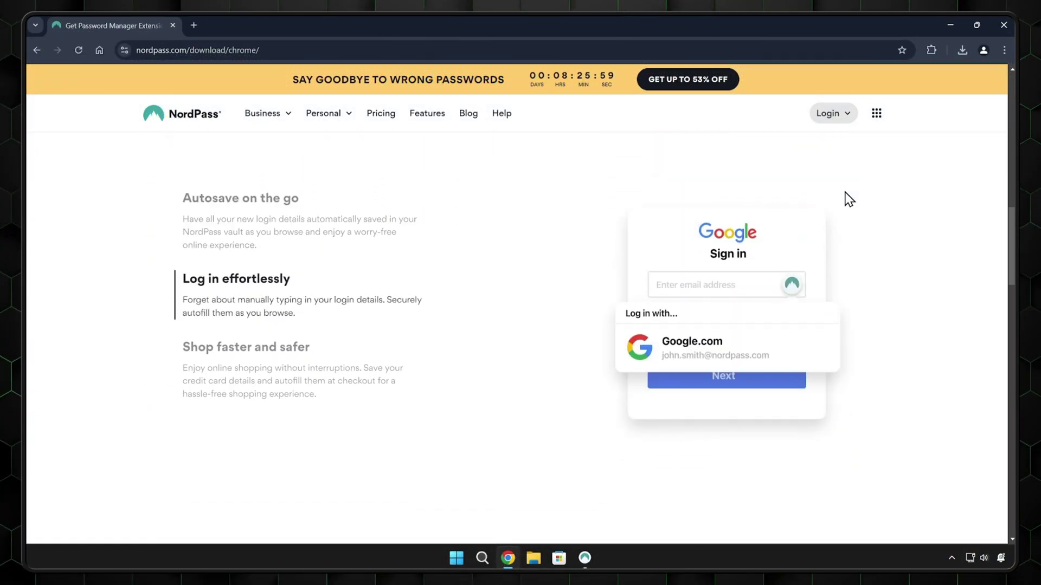
scroll(849, 199, down, 7)
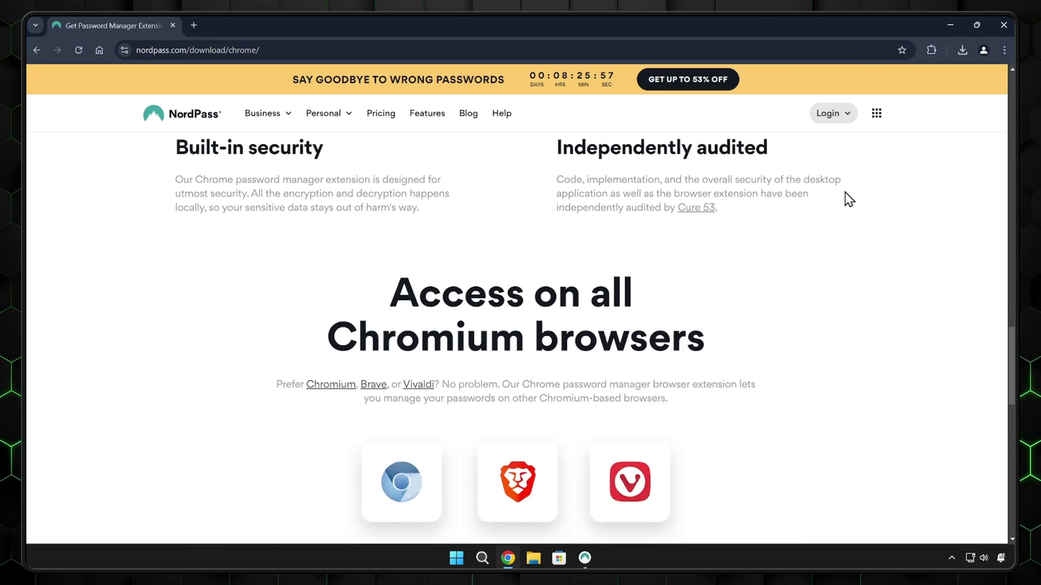
scroll(849, 199, down, 14)
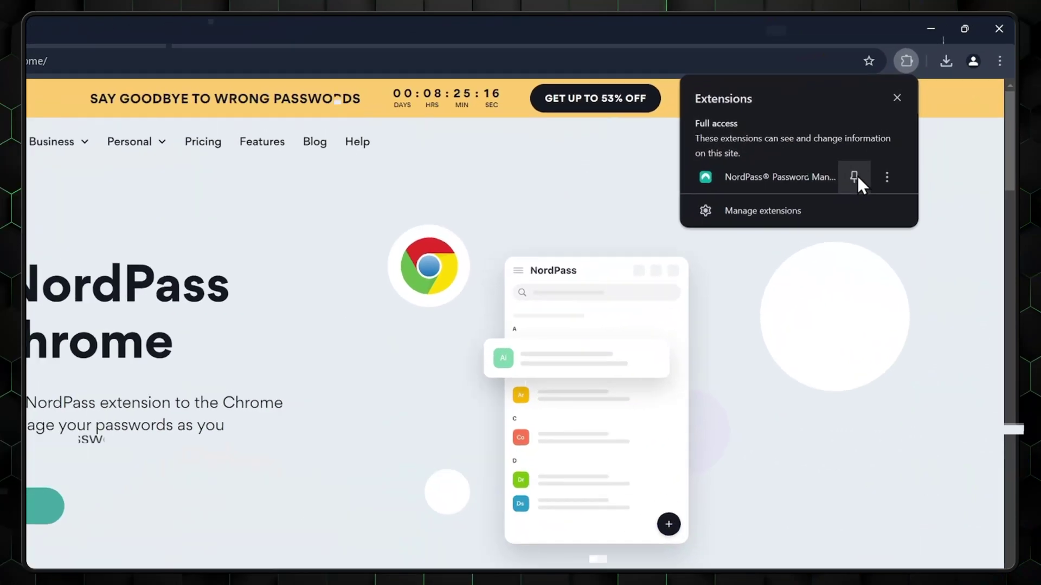
click(854, 175)
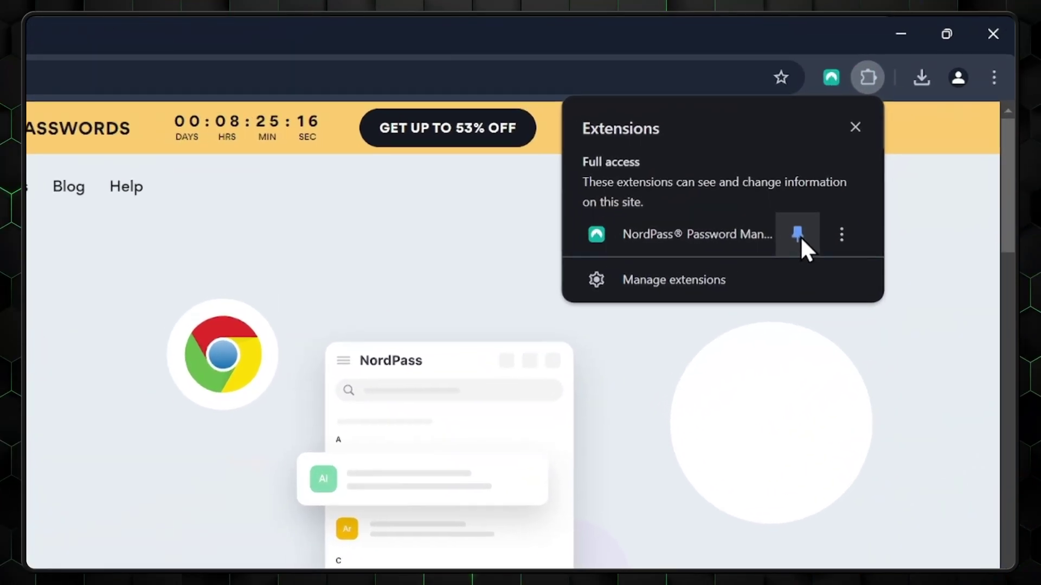
click(944, 179)
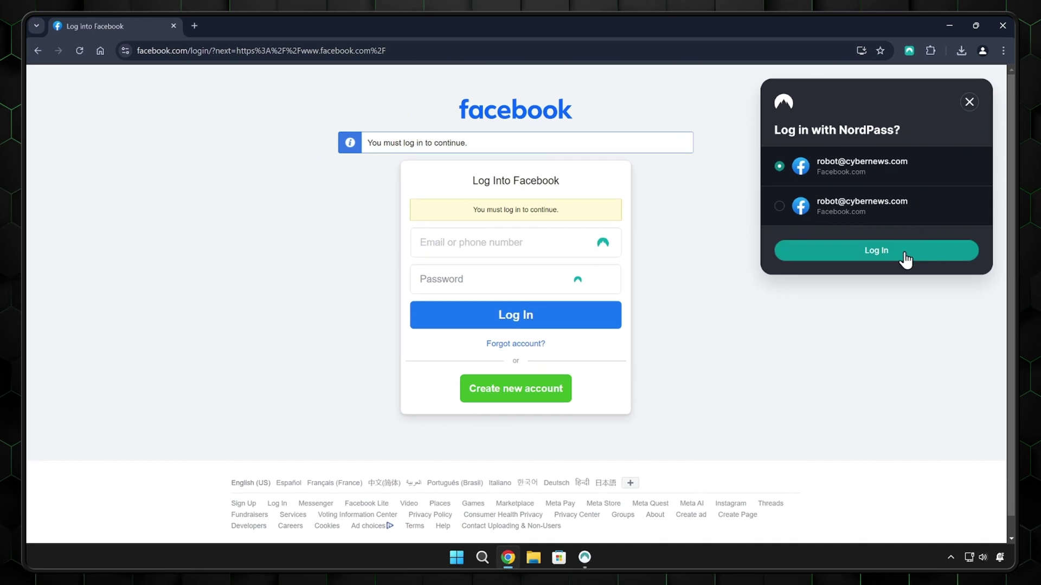
- Autofill Facebook's login form with the Facebook credentials saved in NordPass
click(905, 255)
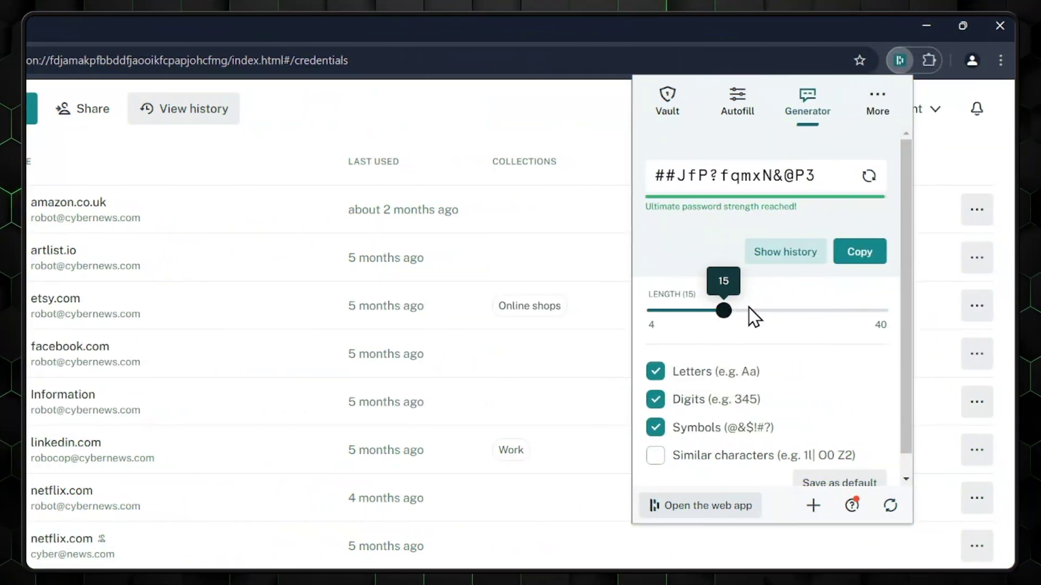
- Lengthen Keeper's symbol-only password to 81 characters, show all symbols, and expand advanced options
click(765, 310)
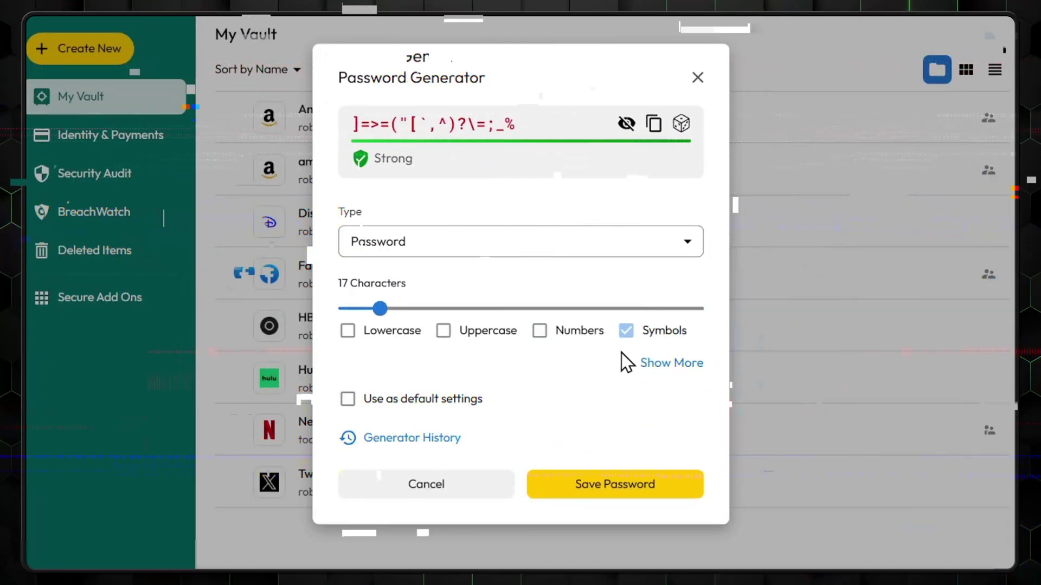
click(642, 360)
drag(428, 274, 639, 274)
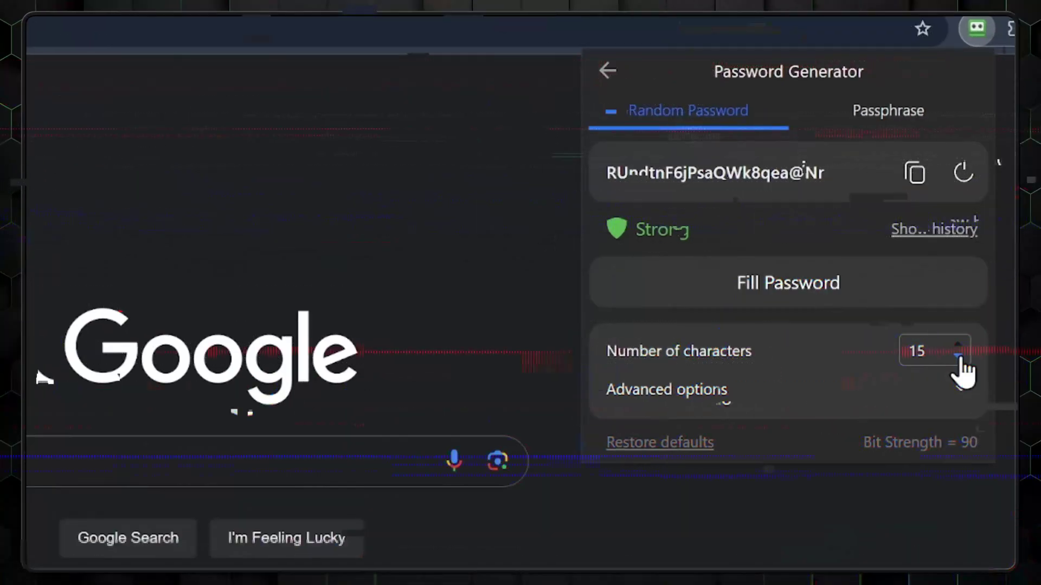
click(960, 391)
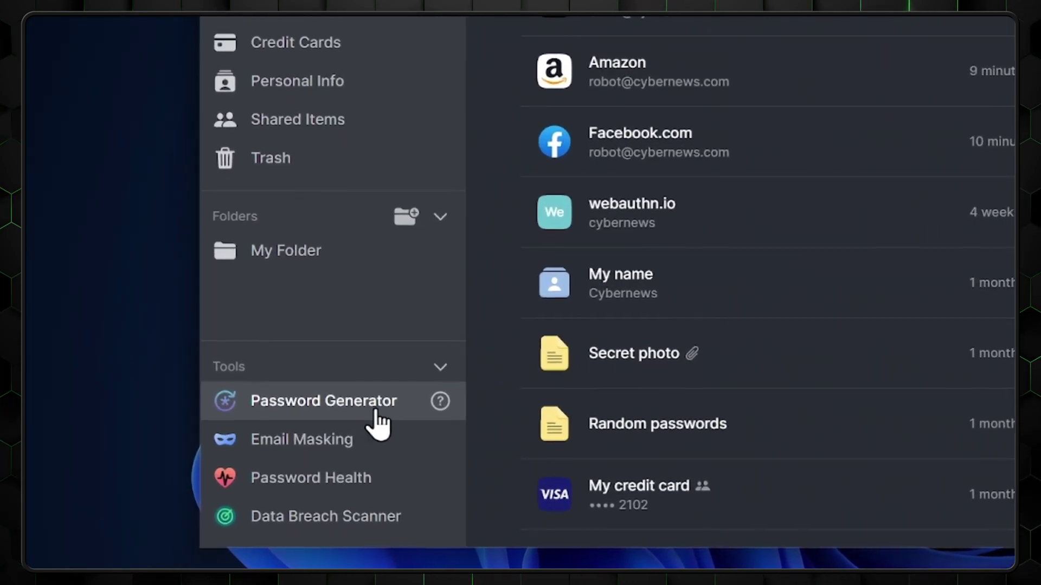
- In NordPass's Password Generator, turn off capital letters for the 26-character password
click(438, 404)
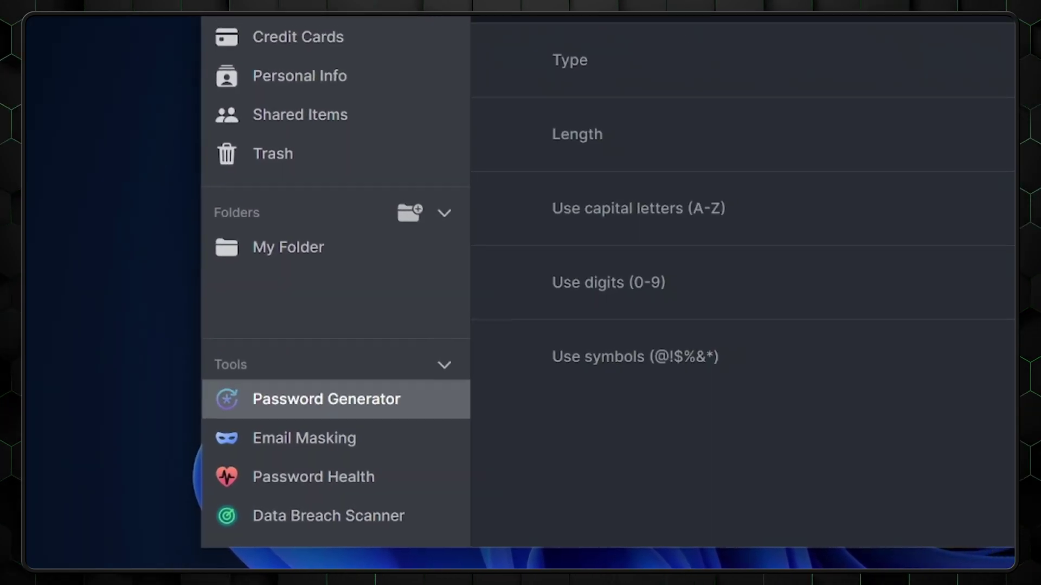
click(997, 315)
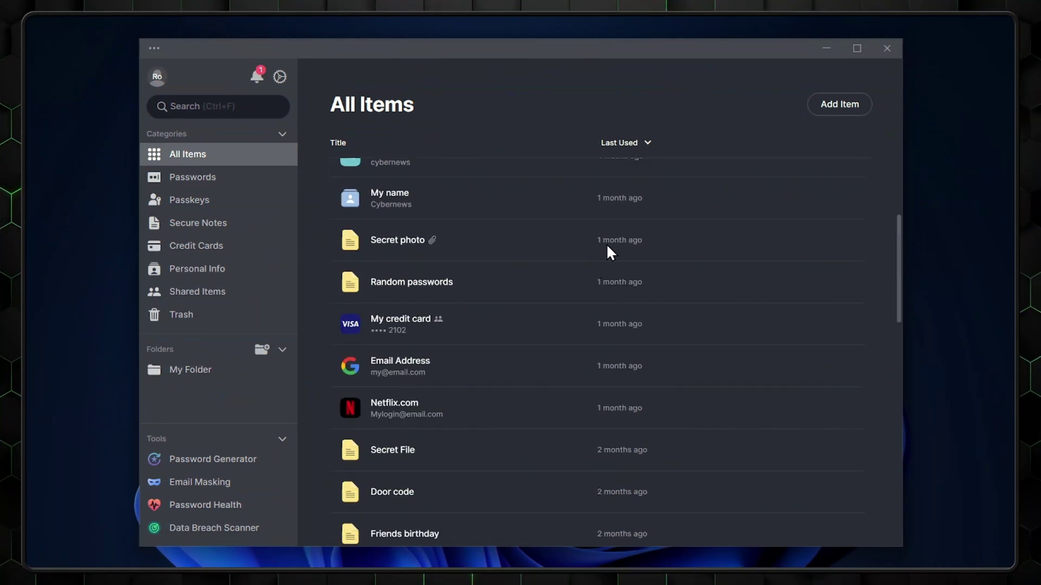
- Start sharing the Netflix.com login from its actions menu and open the recipient's access-level options
mouse_move(844, 283)
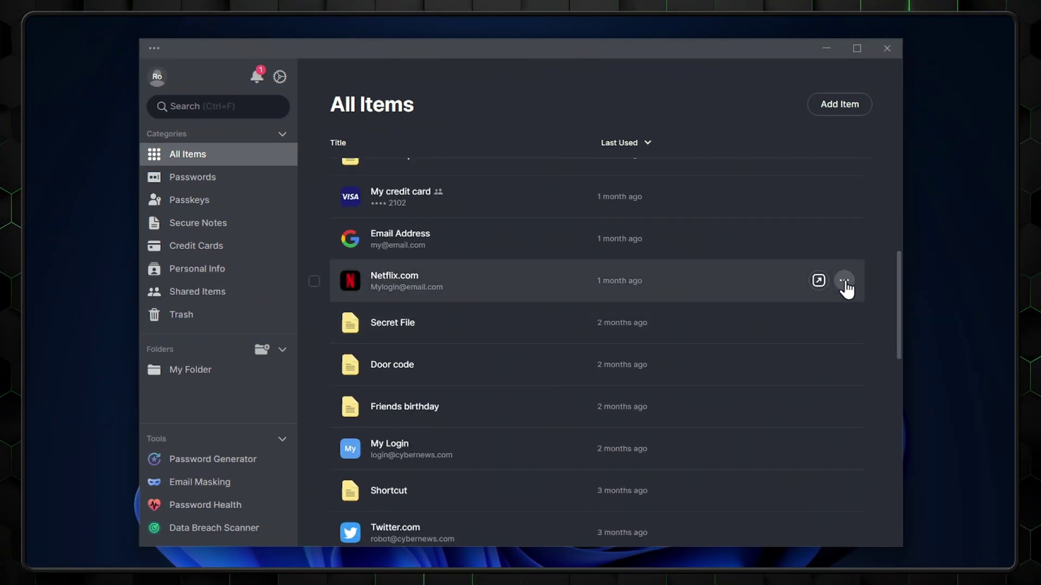
click(844, 282)
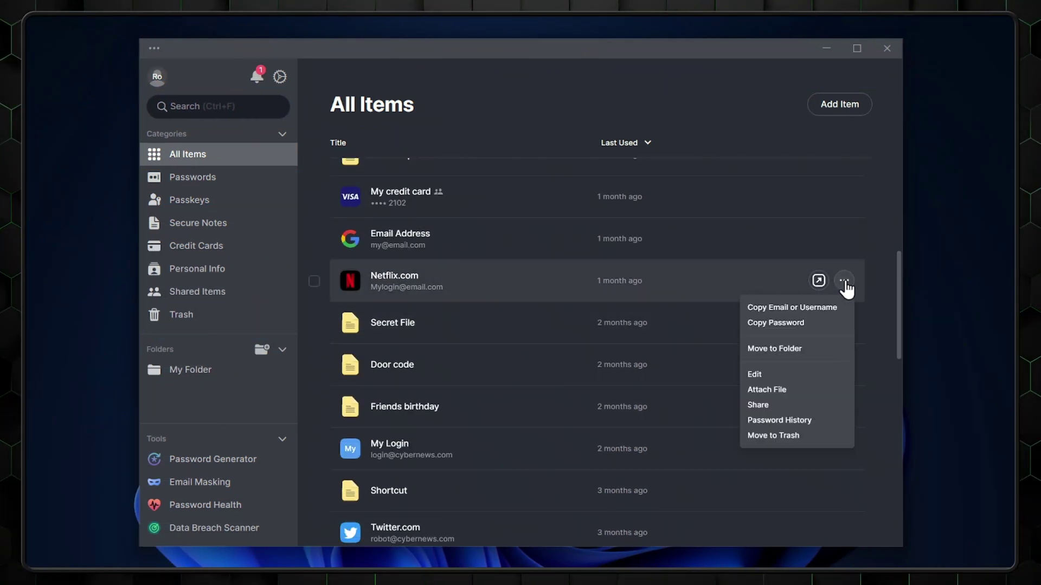
click(758, 405)
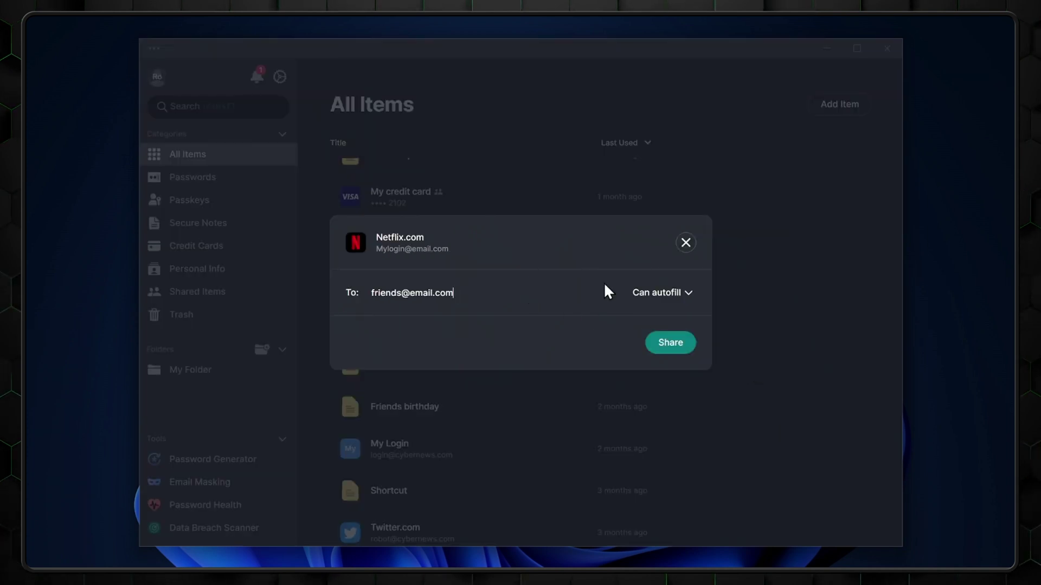
click(652, 293)
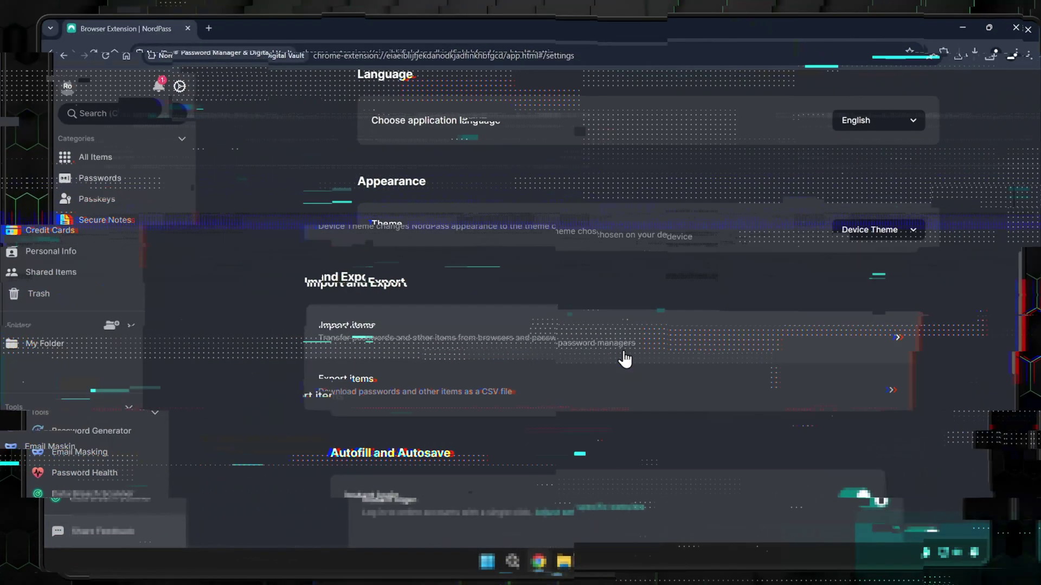
- Start a CSV password import from an unlisted manager ('Other') and browse for the CSV file
click(624, 359)
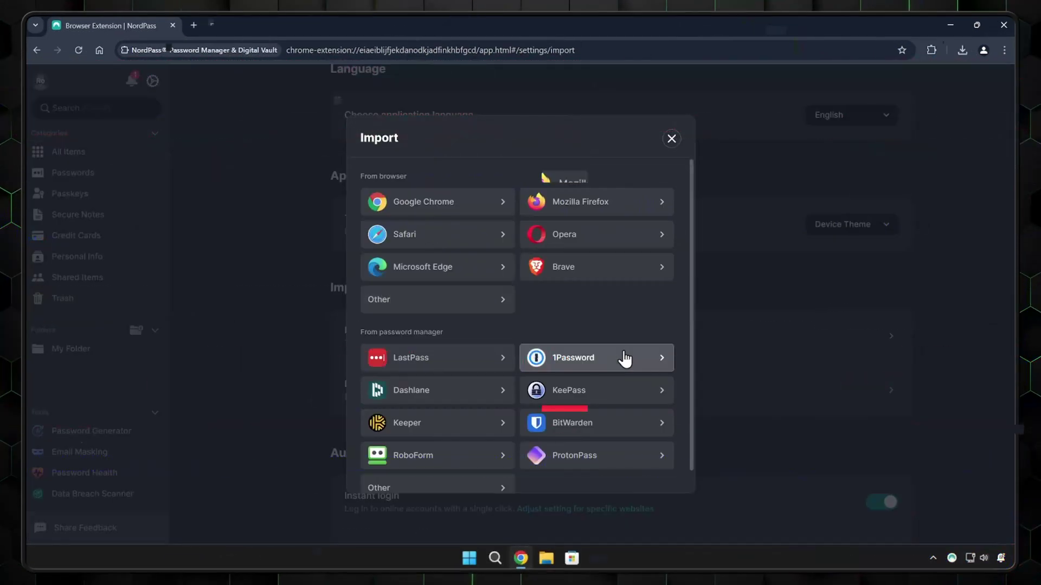
scroll(544, 271, down, 1)
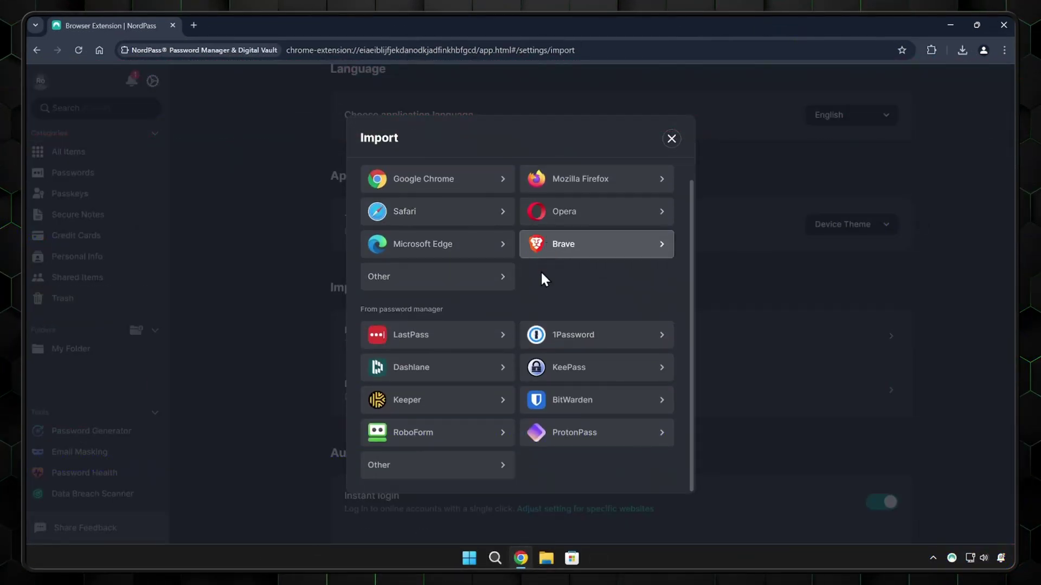
scroll(415, 451, up, 1)
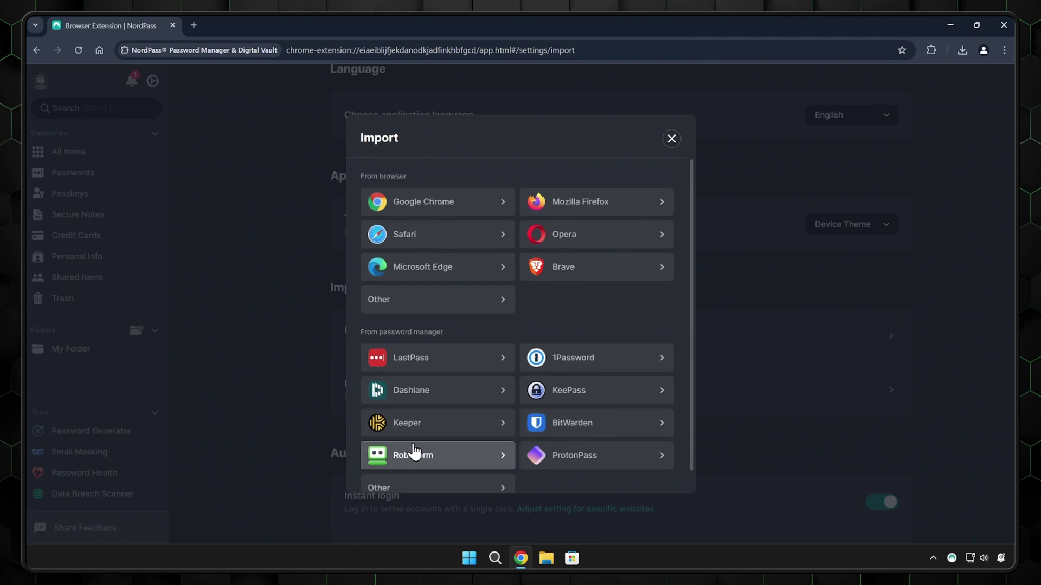
click(375, 301)
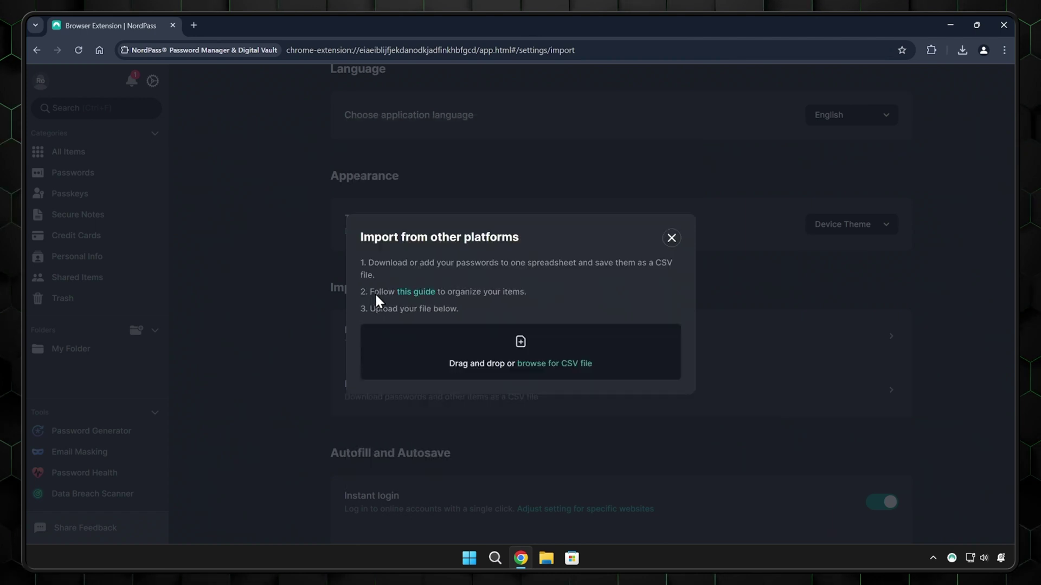
click(522, 349)
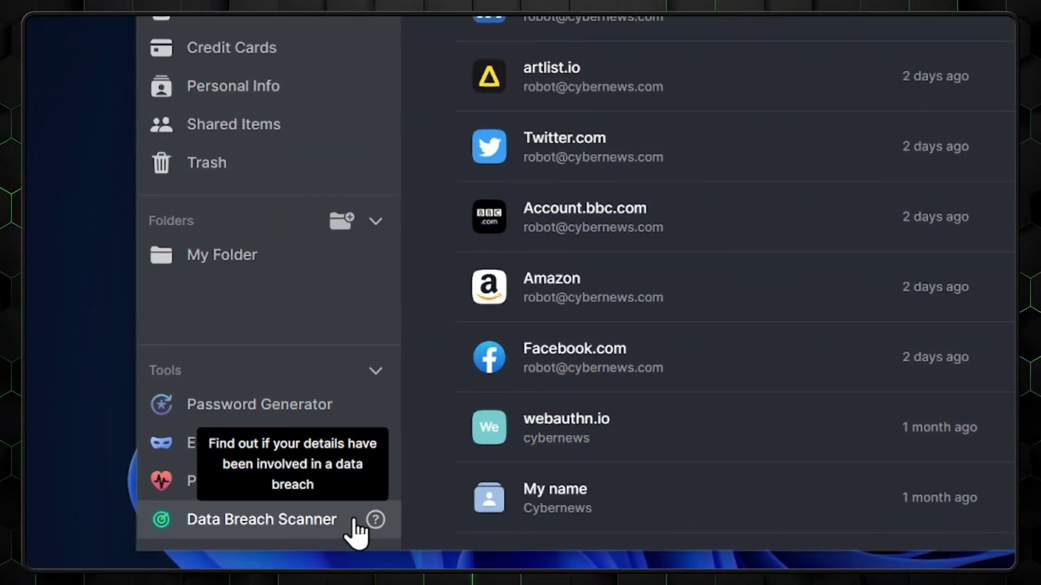
- Run the Data Breach Scanner and add another email address for breach monitoring
click(352, 527)
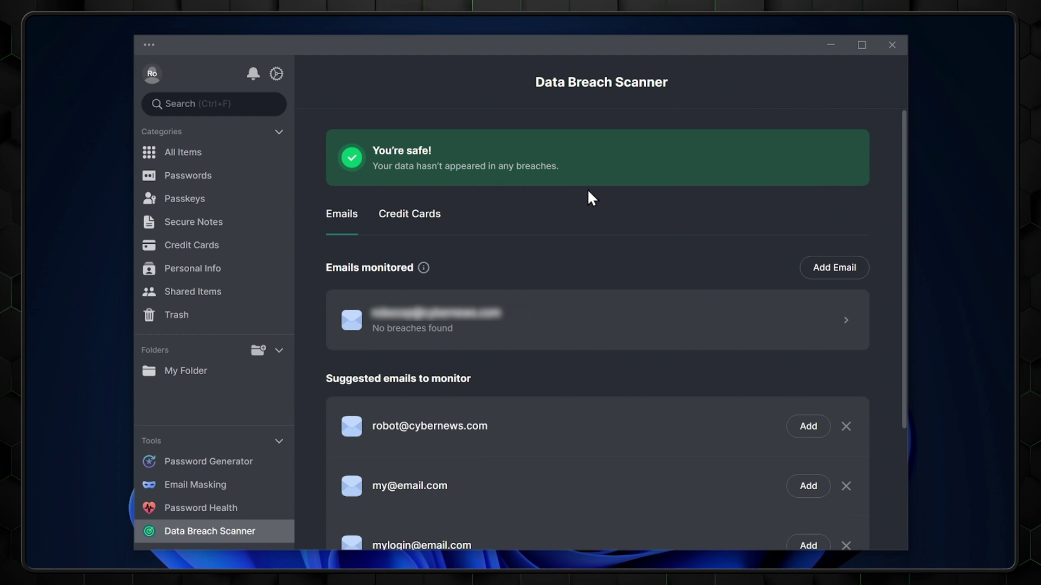
scroll(653, 260, down, 3)
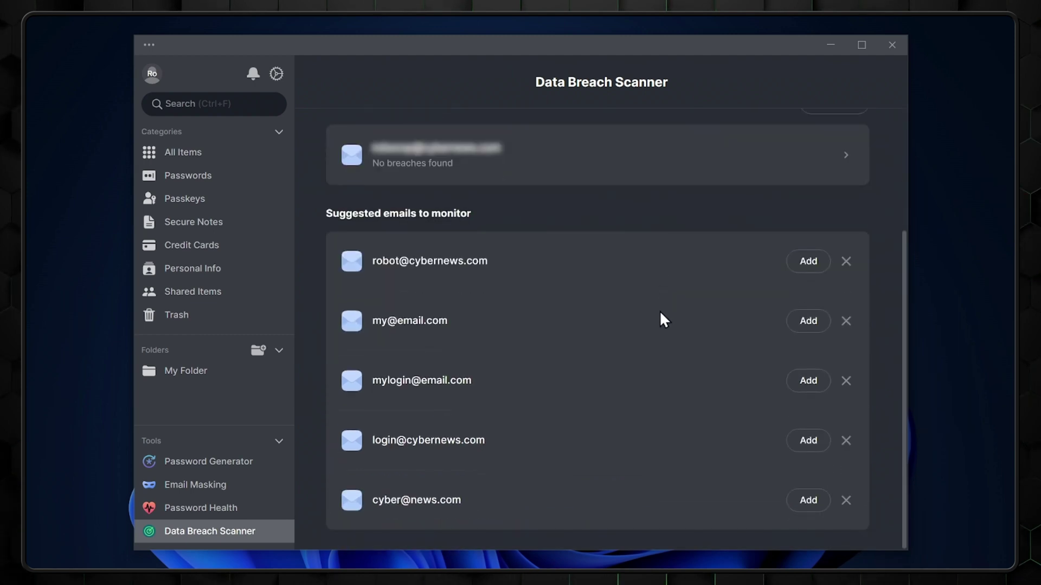
scroll(659, 316, up, 3)
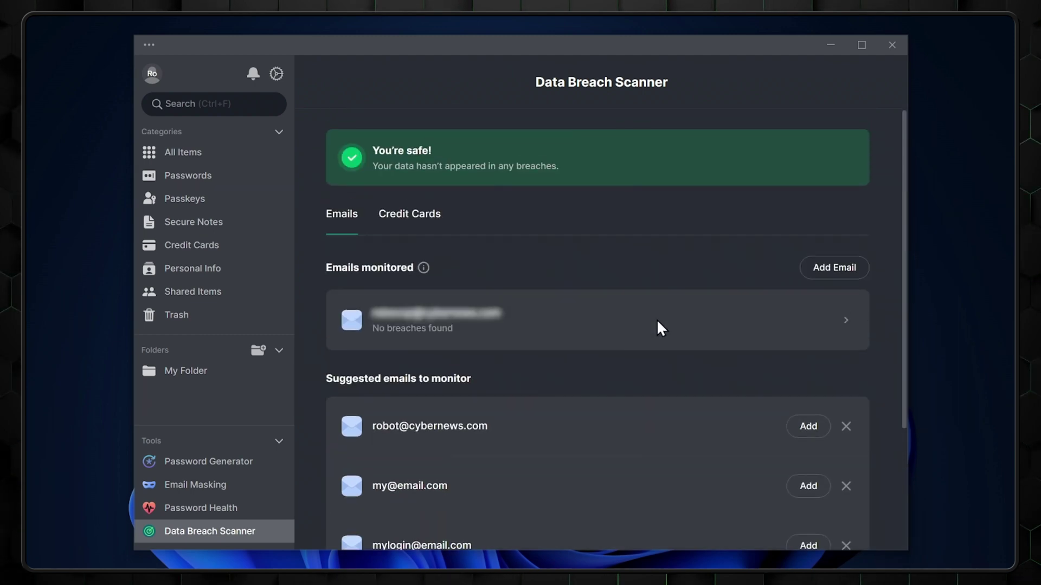
click(856, 271)
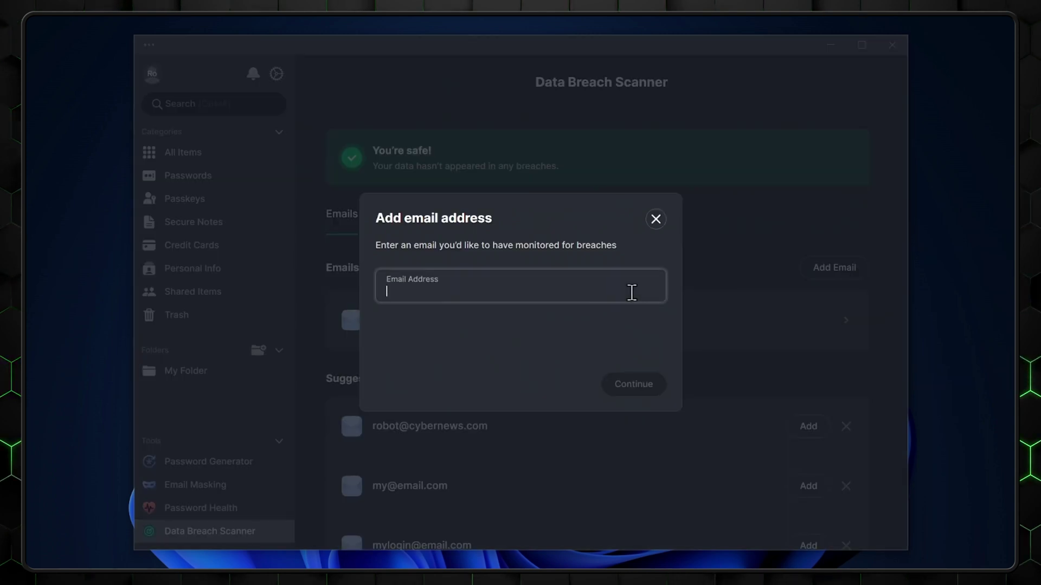
click(647, 383)
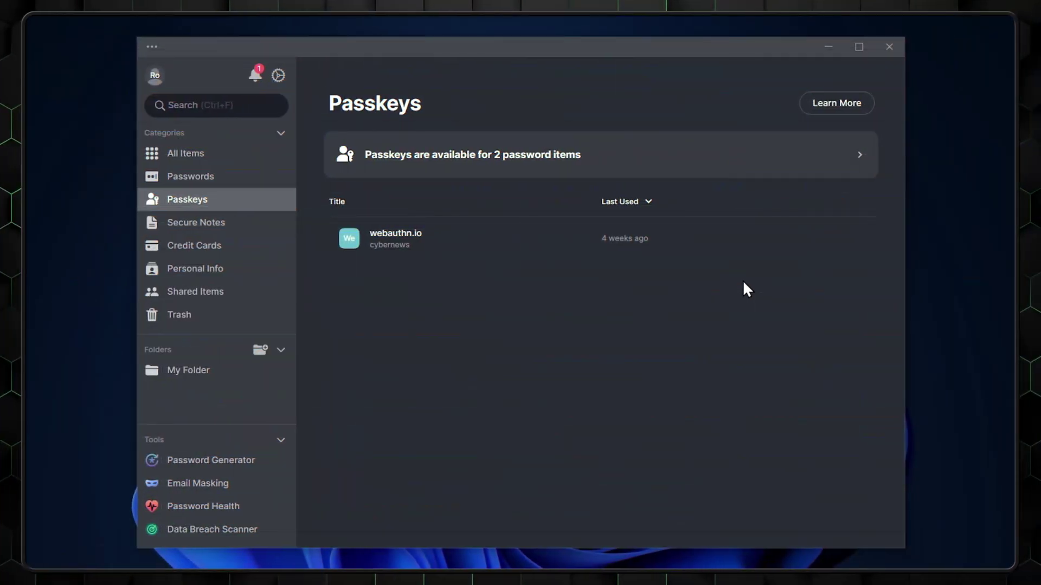
- List the 2 passkey-ready password items, Amazon and Email Address, from the Passkeys banner
click(790, 165)
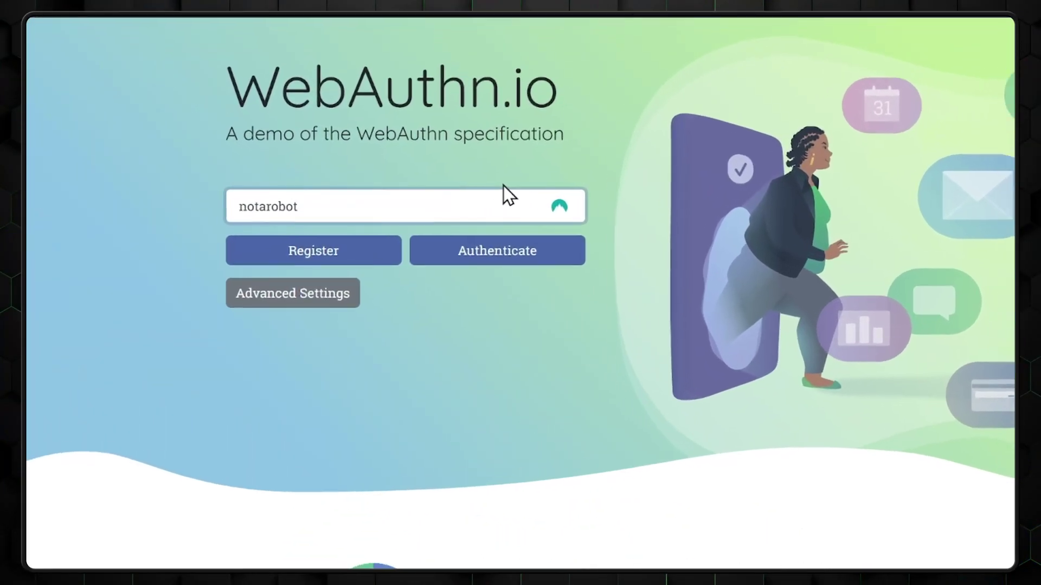
- Register a passkey for the demo username on WebAuthn.io, then authenticate with the NordPass passkey
click(383, 195)
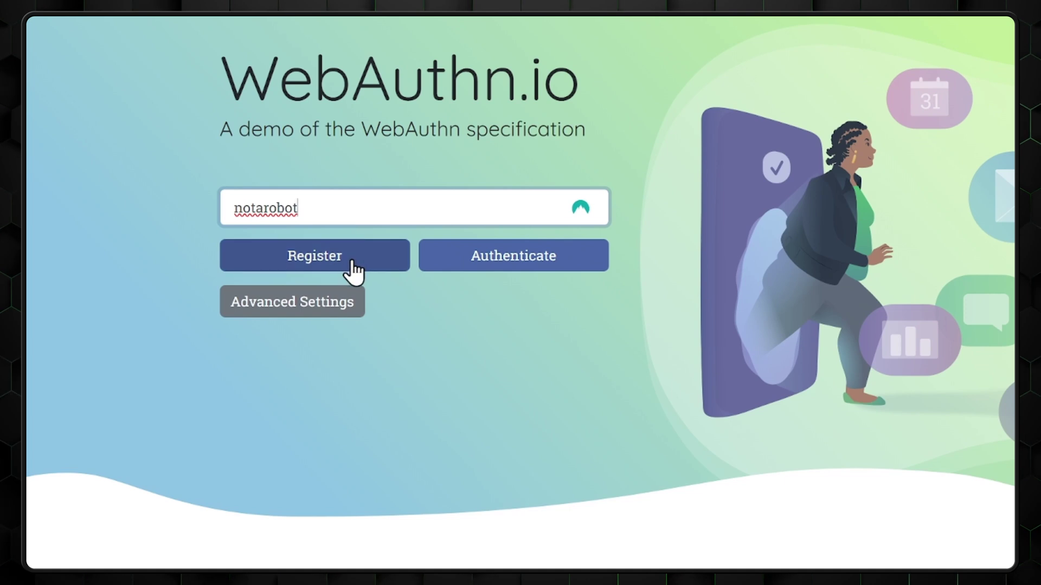
click(352, 263)
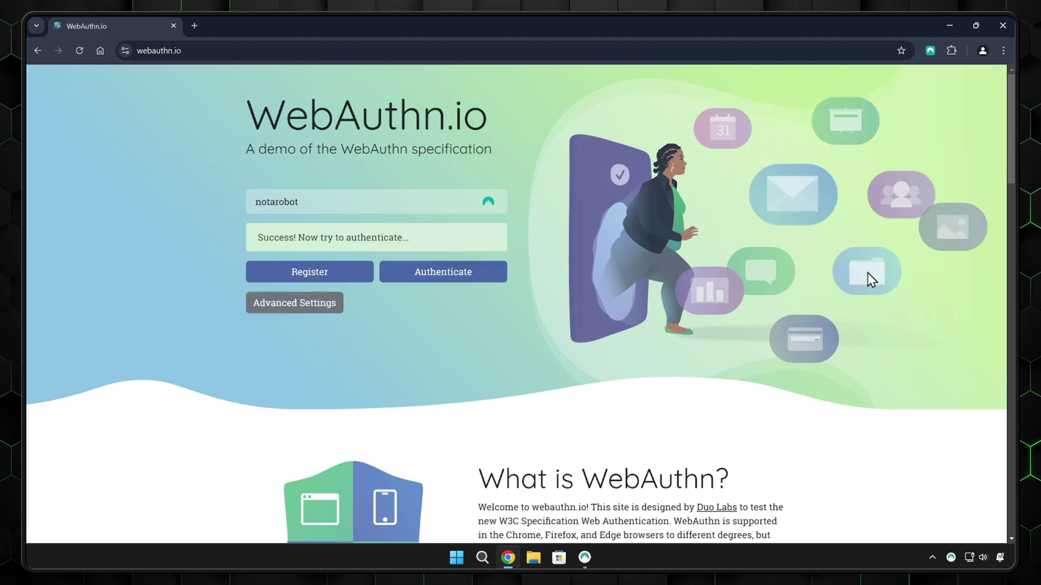
click(442, 272)
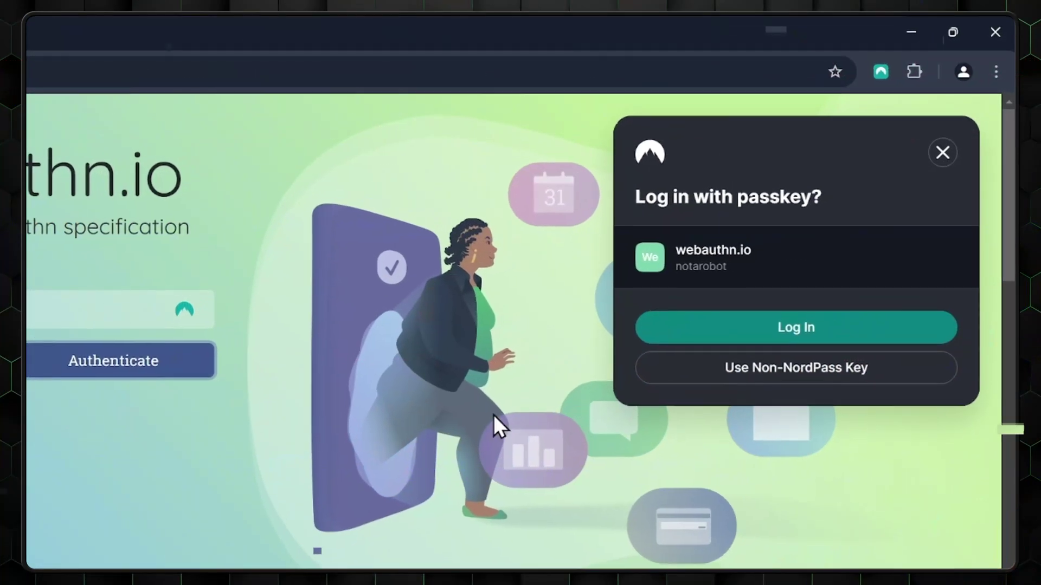
click(815, 337)
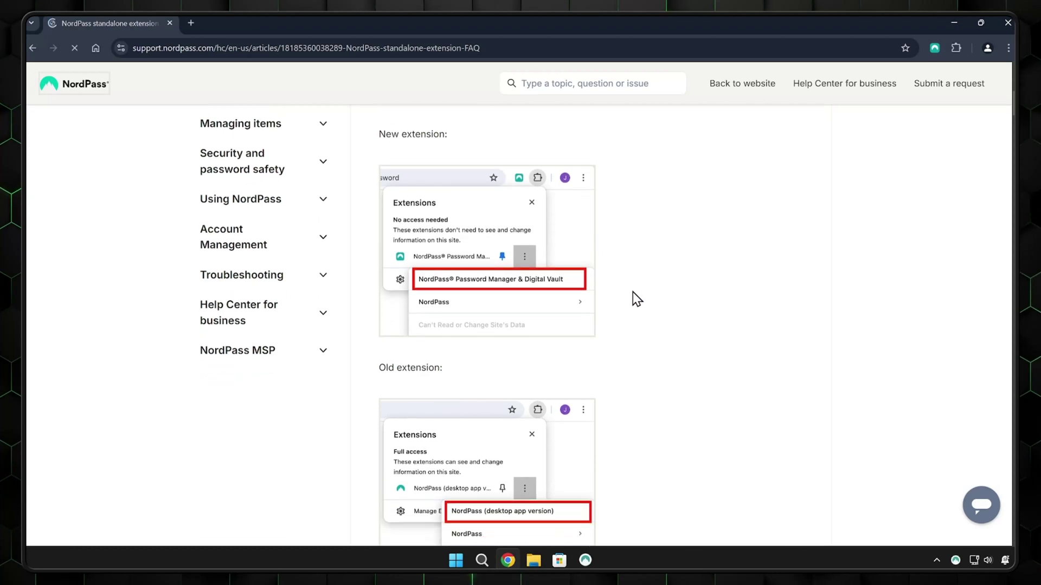
- Open the help-centre chat, then view Email Masking, Password Health (1 weak, 11 old) and rescan breaches
click(981, 503)
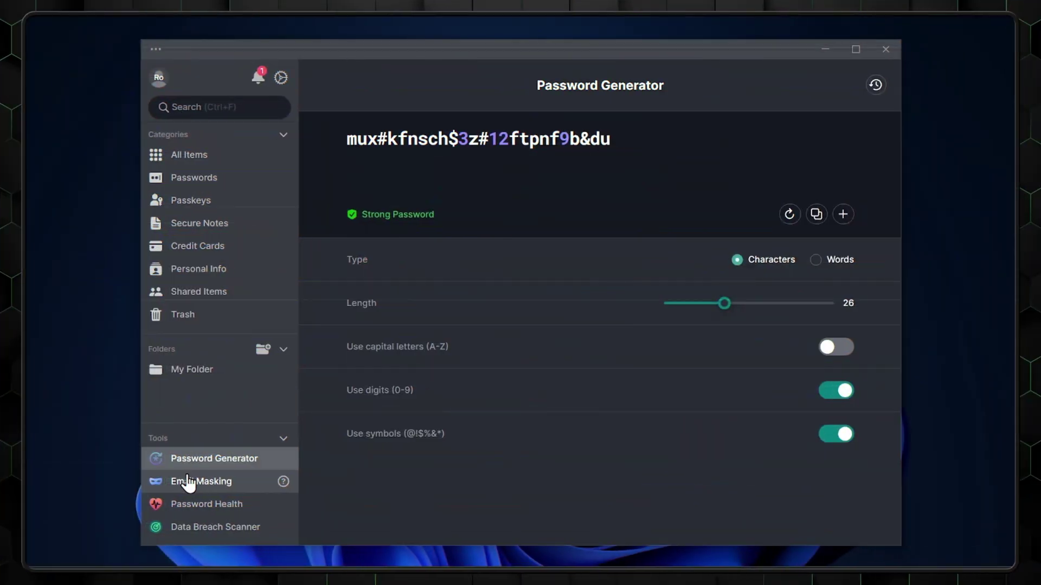
click(187, 481)
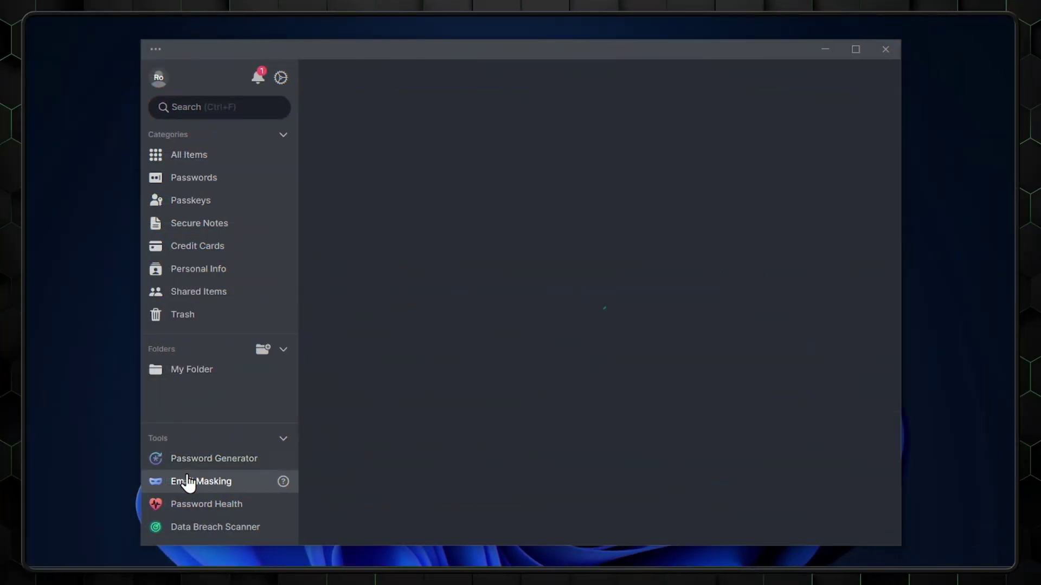
click(185, 505)
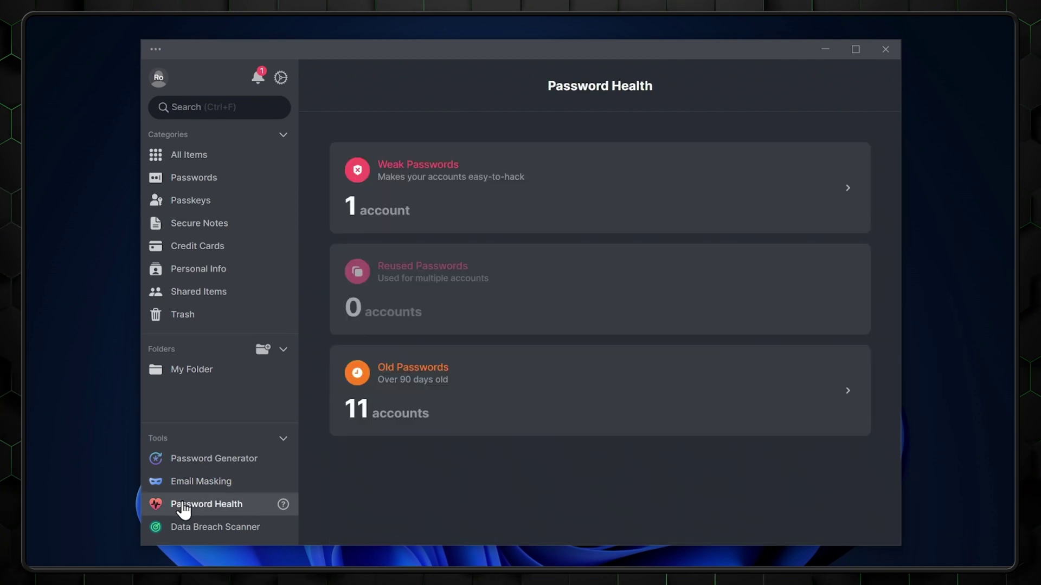
click(182, 529)
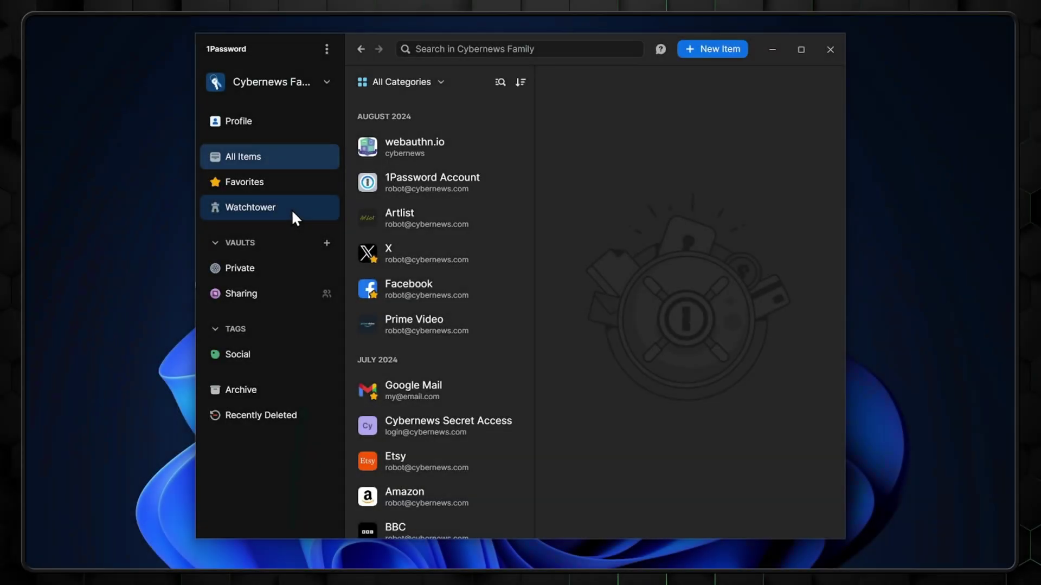
- Show Watchtower: 1 missing recovery code, 5 passkeys available, 7 two-factor alerts
click(291, 210)
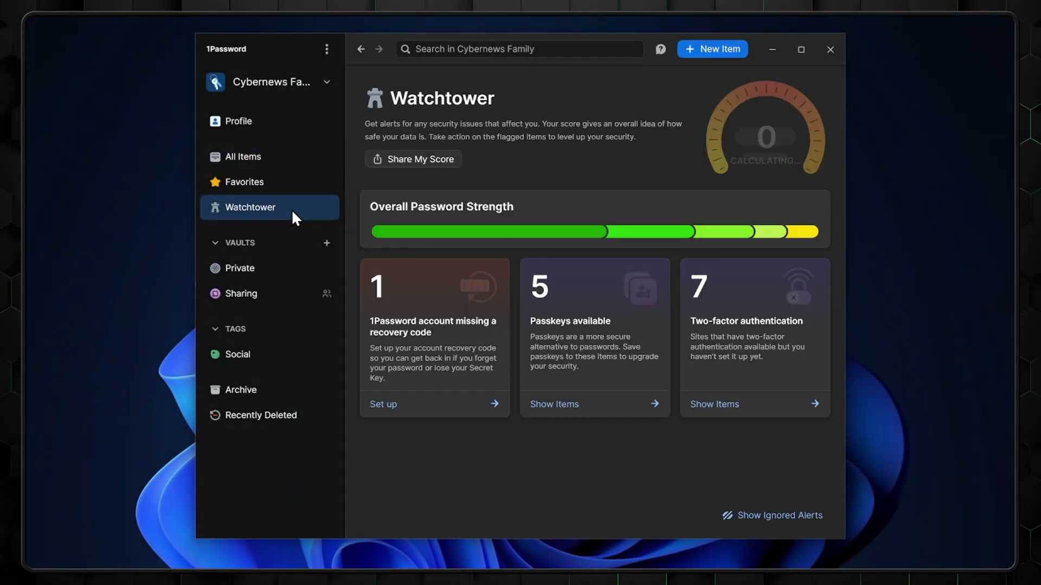